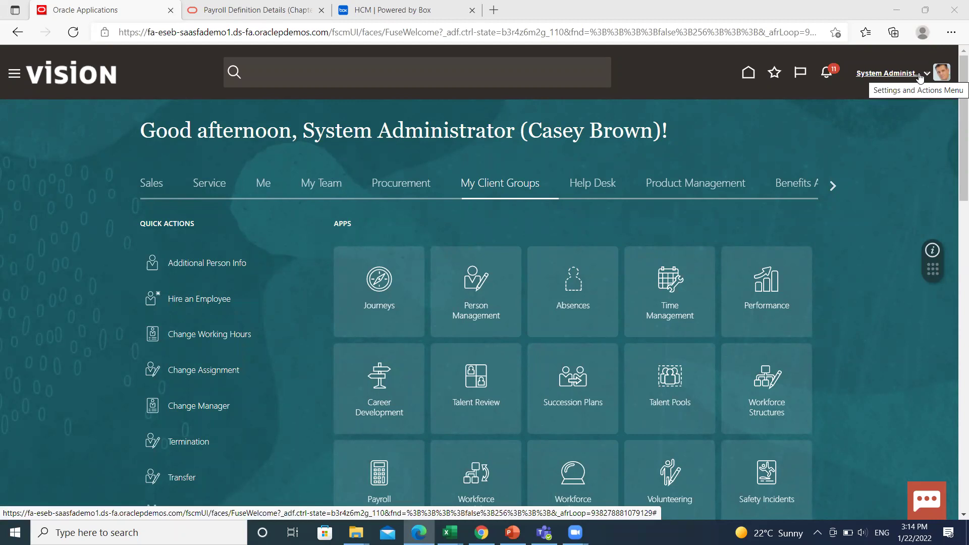
# Go to Setup and Maintenance from the Settings and Actions menu.
pyautogui.click(919, 77)
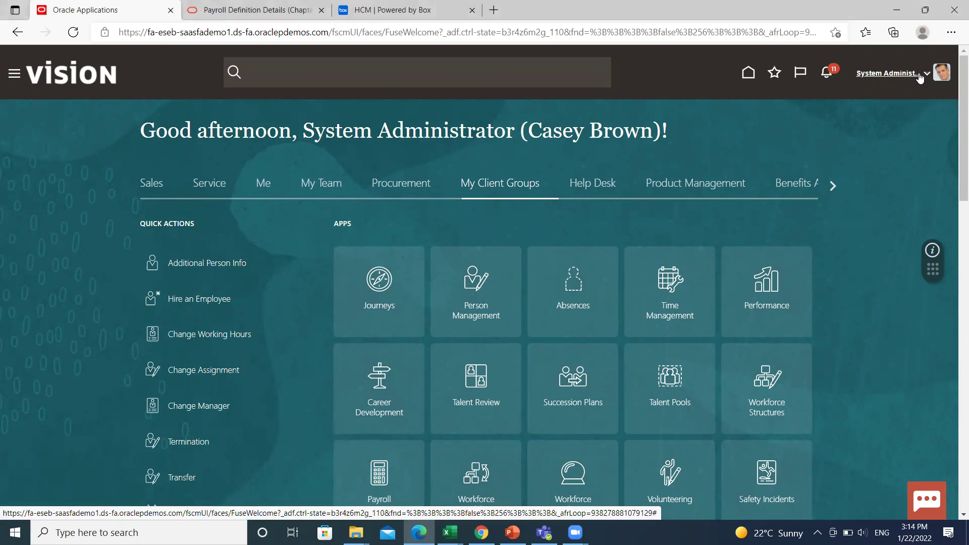
pyautogui.click(919, 76)
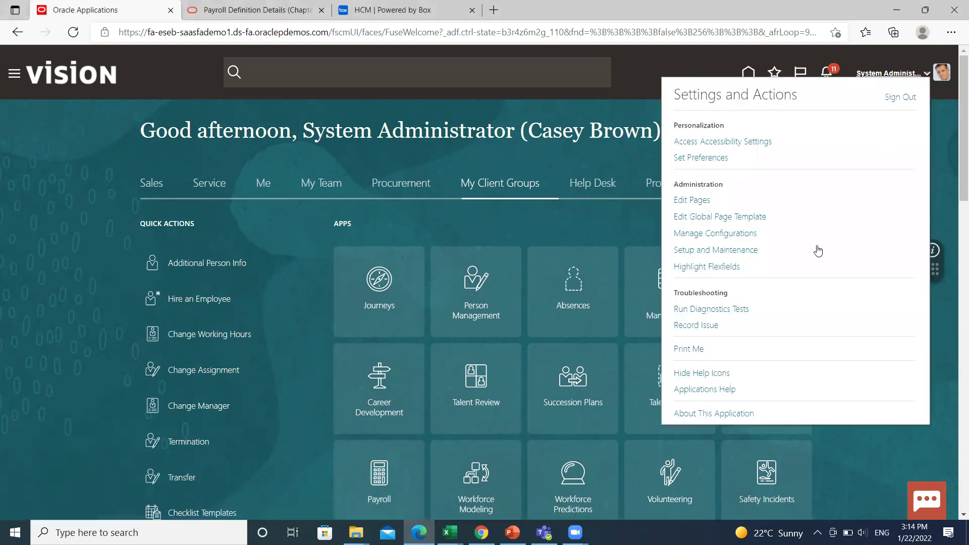
pyautogui.click(716, 249)
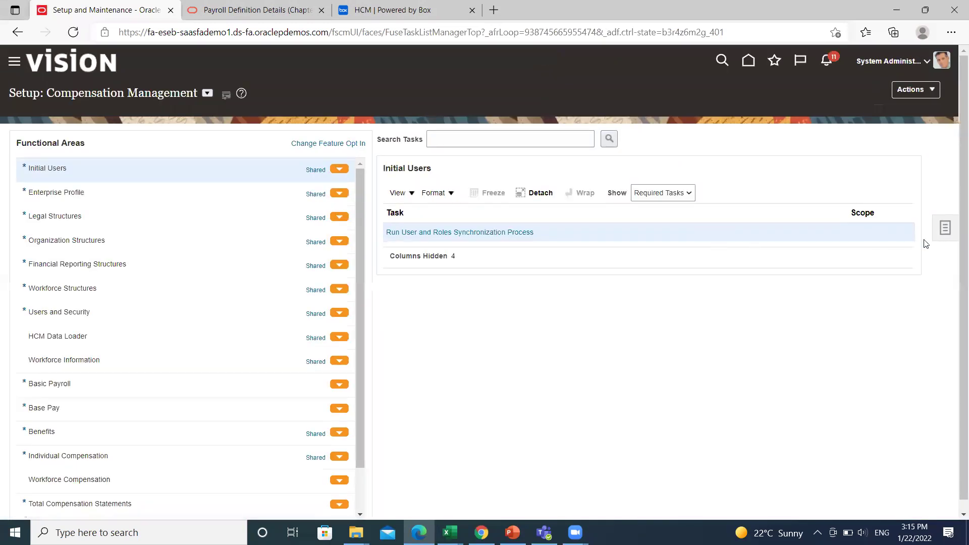
# Show the setup Tasks panel, briefly visiting setup search before returning to the task list.
pyautogui.click(945, 227)
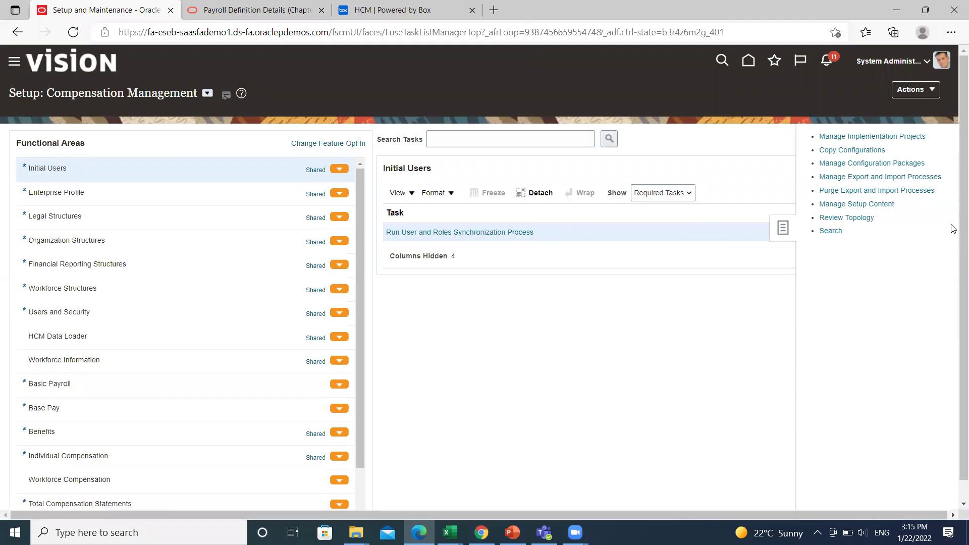
pyautogui.click(835, 231)
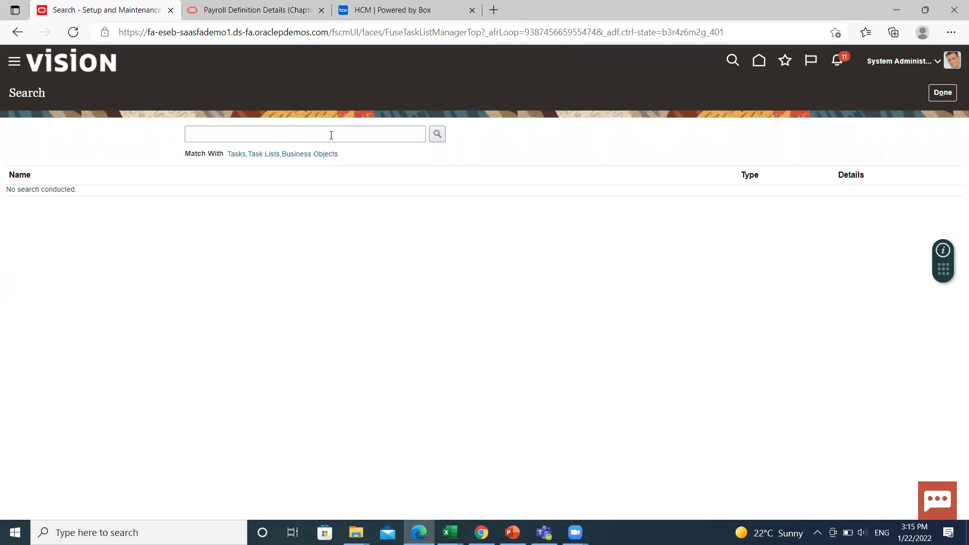
pyautogui.click(936, 94)
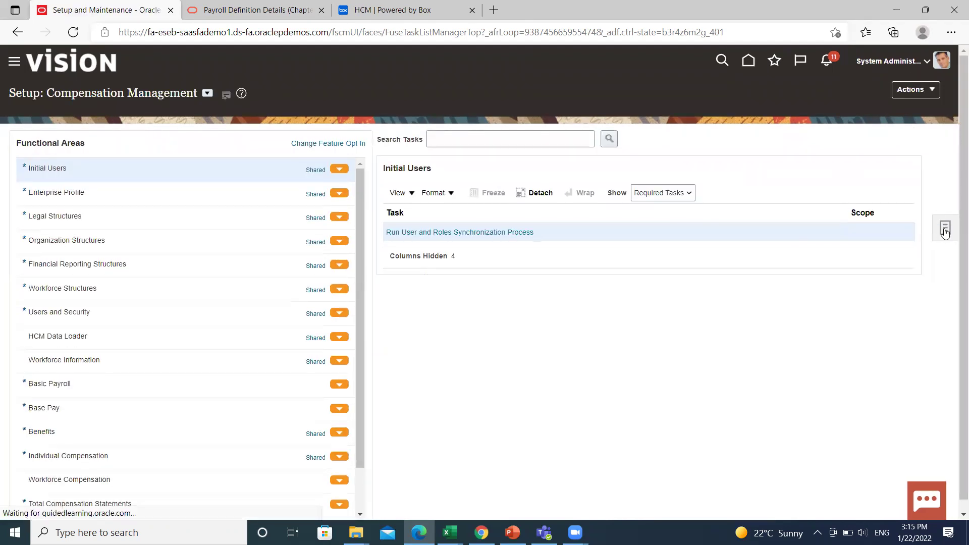
pyautogui.click(944, 230)
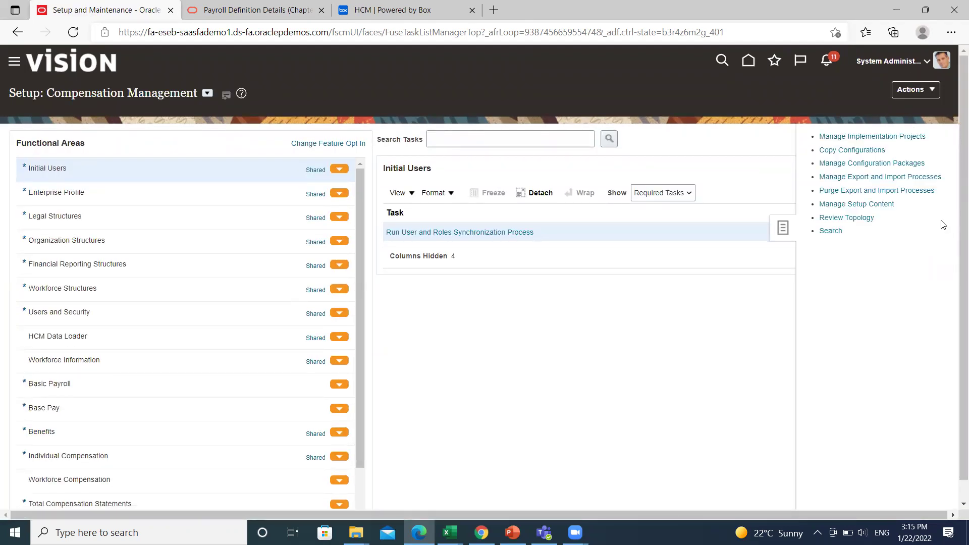
# Search implementation projects for 'HCM' and open the HCM Implementation Project.
pyautogui.click(898, 137)
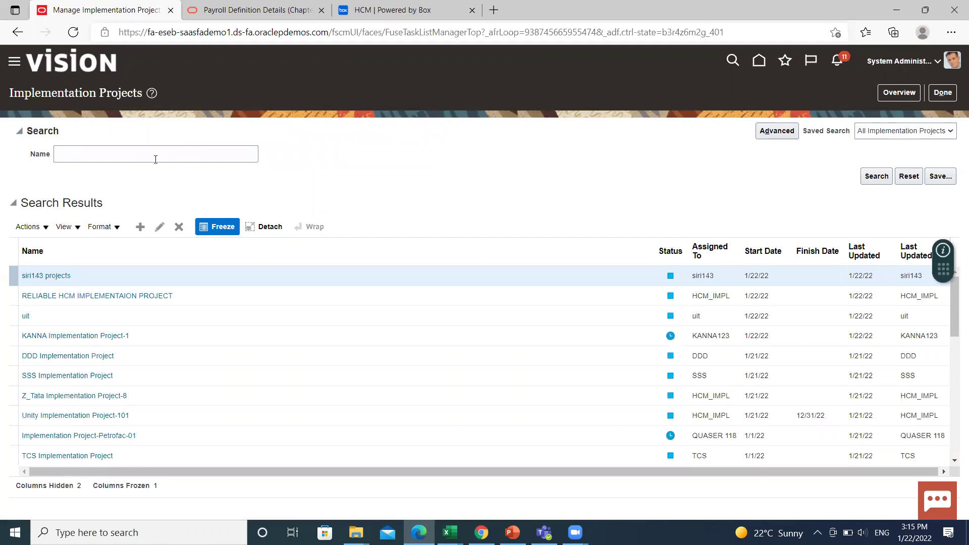
pyautogui.click(154, 152)
pyautogui.write('HCM')
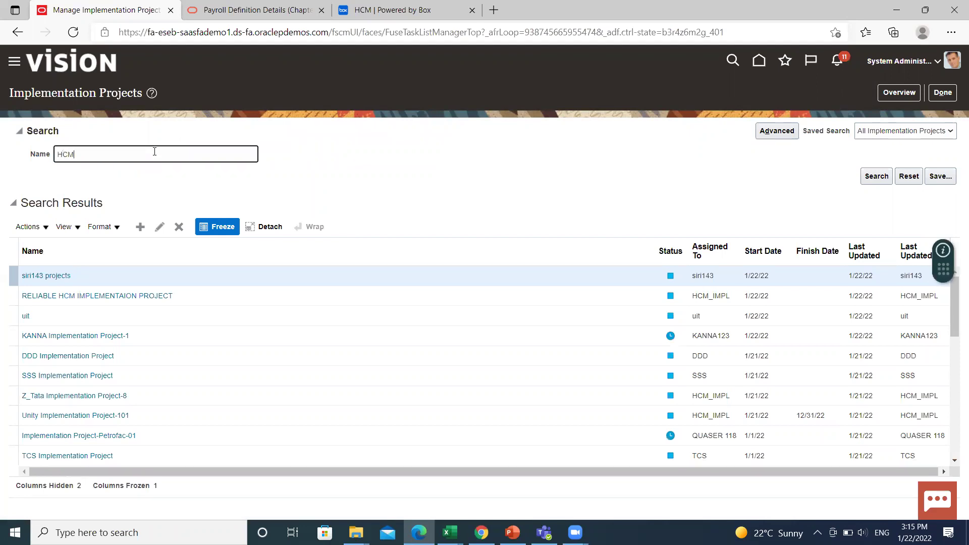
pyautogui.press('Return')
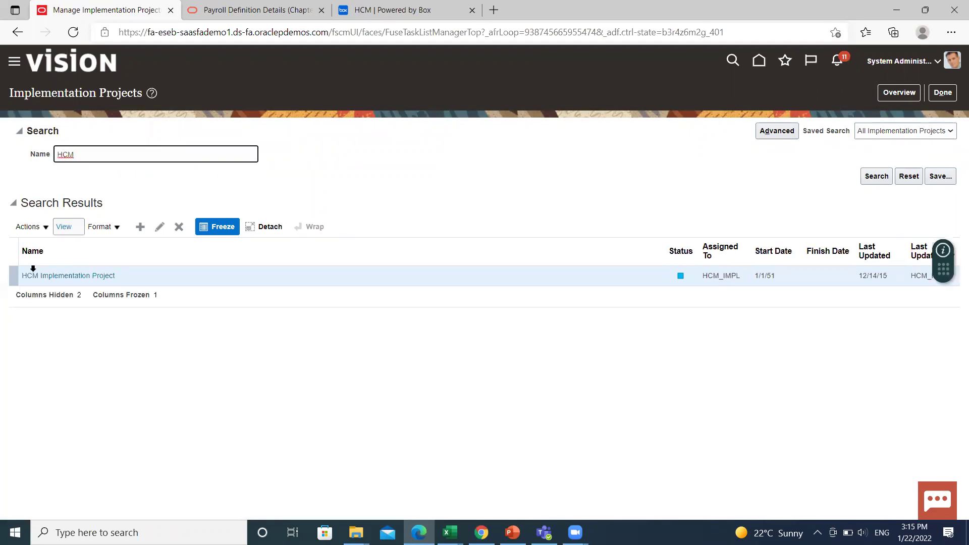
pyautogui.click(56, 276)
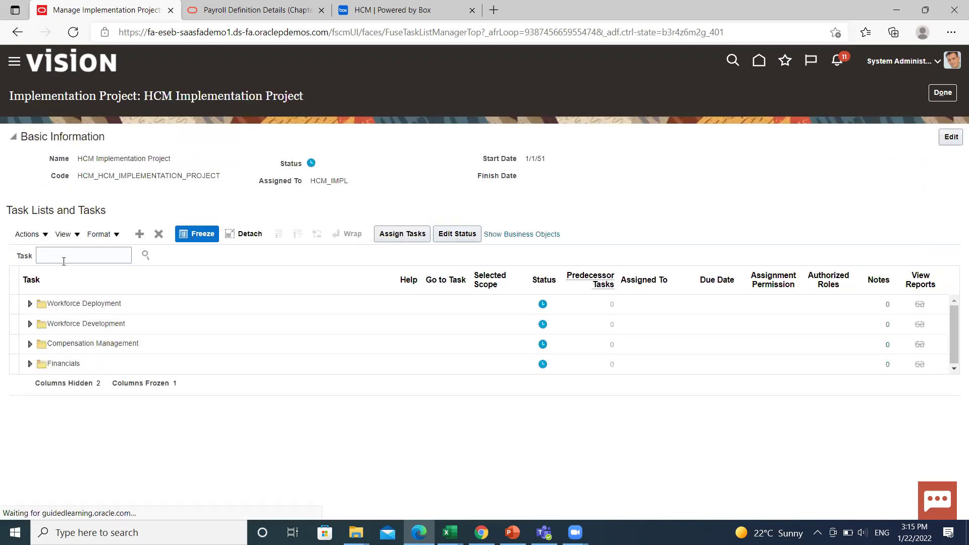
# Search the project's tasks for 'OBJECT GROUP' after first trying 'OBJECT DEFINITION'.
pyautogui.click(62, 257)
pyautogui.write('OBJECT ')
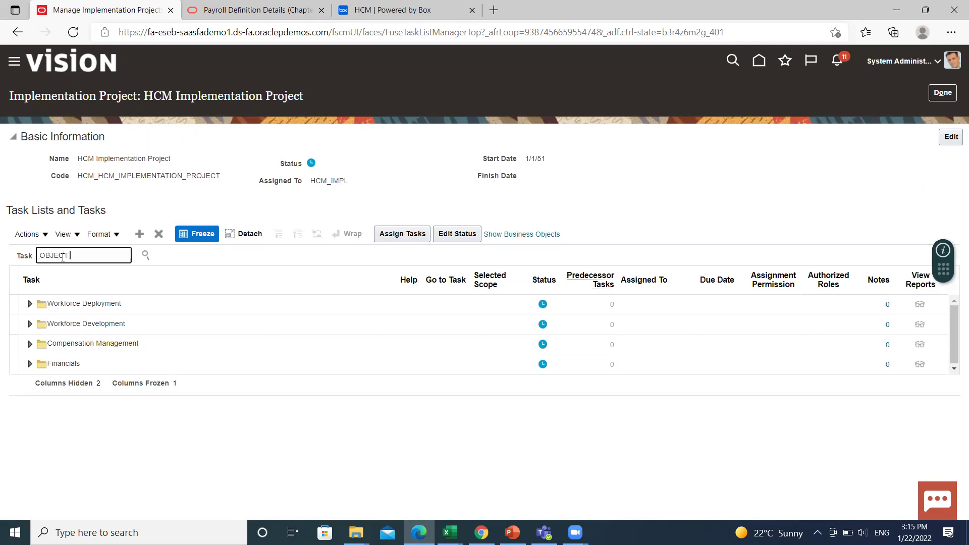
pyautogui.write('DEFINITION')
pyautogui.press('Return')
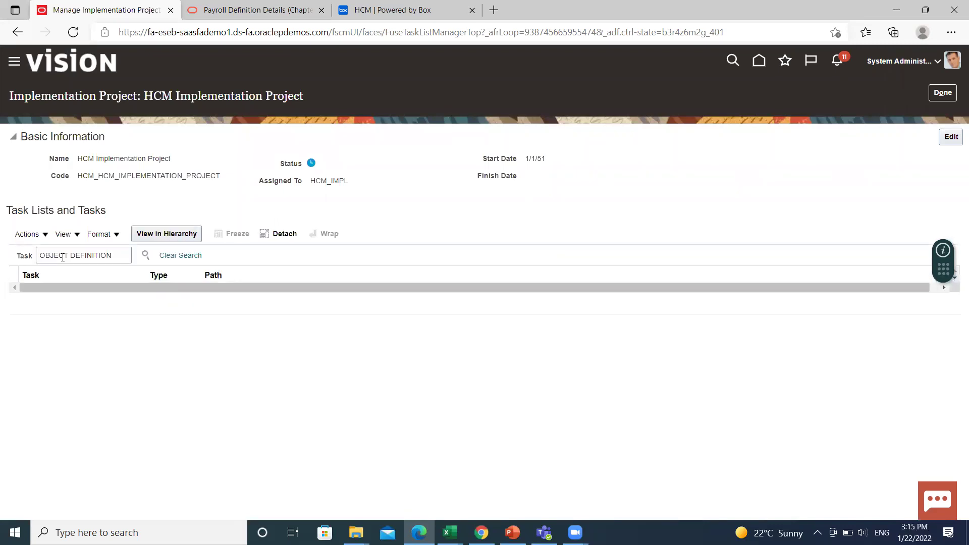
pyautogui.click(117, 254)
pyautogui.press('BackSpace')
pyautogui.press('BackSpace')
pyautogui.press('BackSpace')
pyautogui.press('BackSpace')
pyautogui.press('BackSpace')
pyautogui.press('BackSpace')
pyautogui.press('BackSpace')
pyautogui.press('BackSpace')
pyautogui.press('BackSpace')
pyautogui.press('BackSpace')
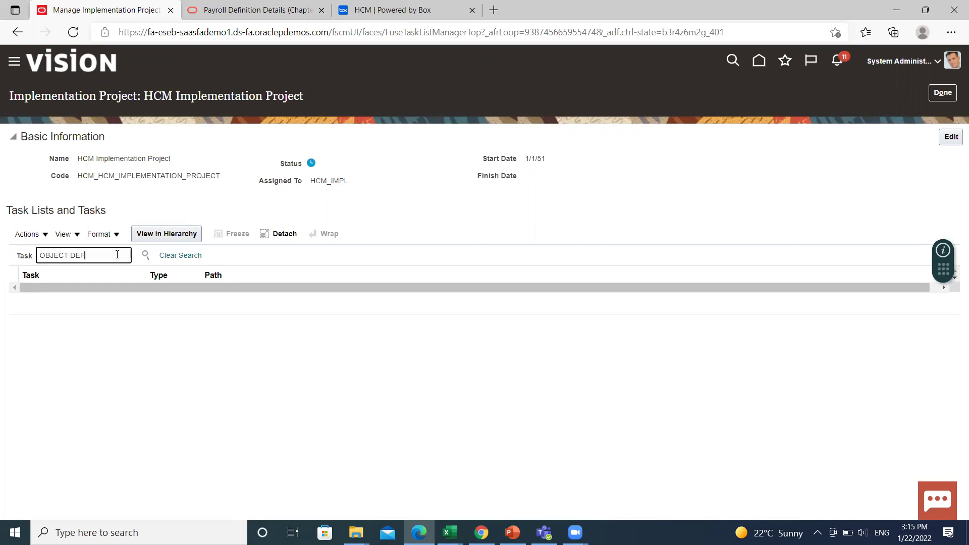
pyautogui.write('GROUP')
pyautogui.press('Return')
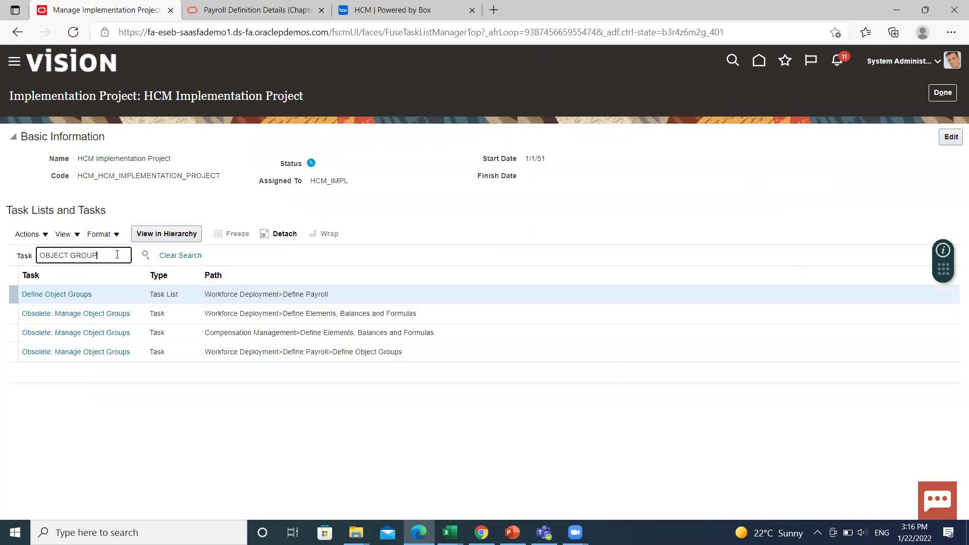
# Expand Define Object Groups and launch the obsolete Manage Object Groups task.
pyautogui.click(62, 293)
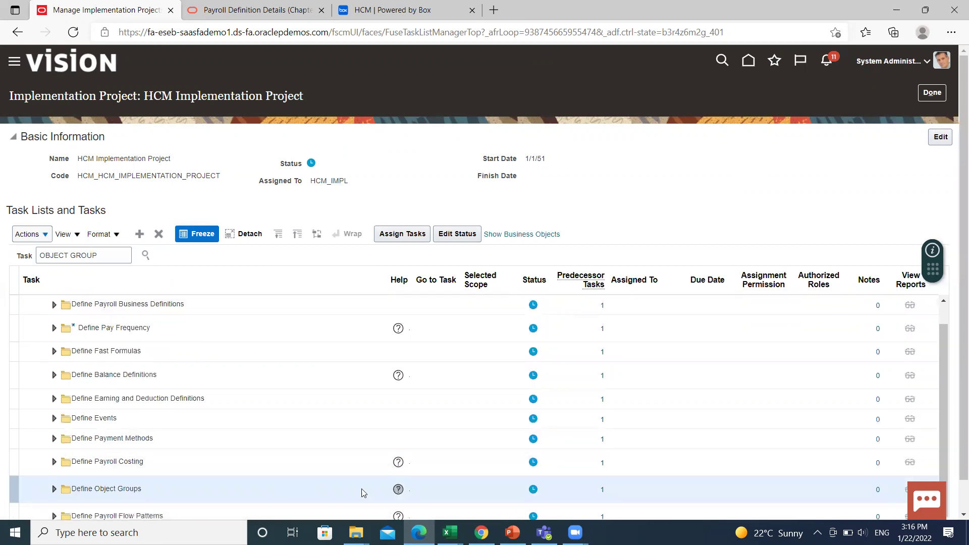
pyautogui.click(53, 491)
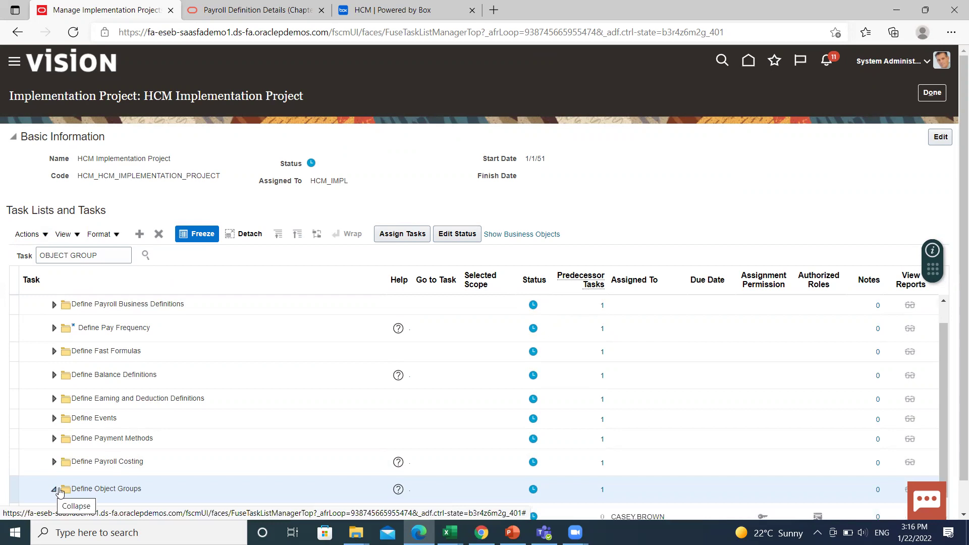
pyautogui.scroll(-1, 120, 501)
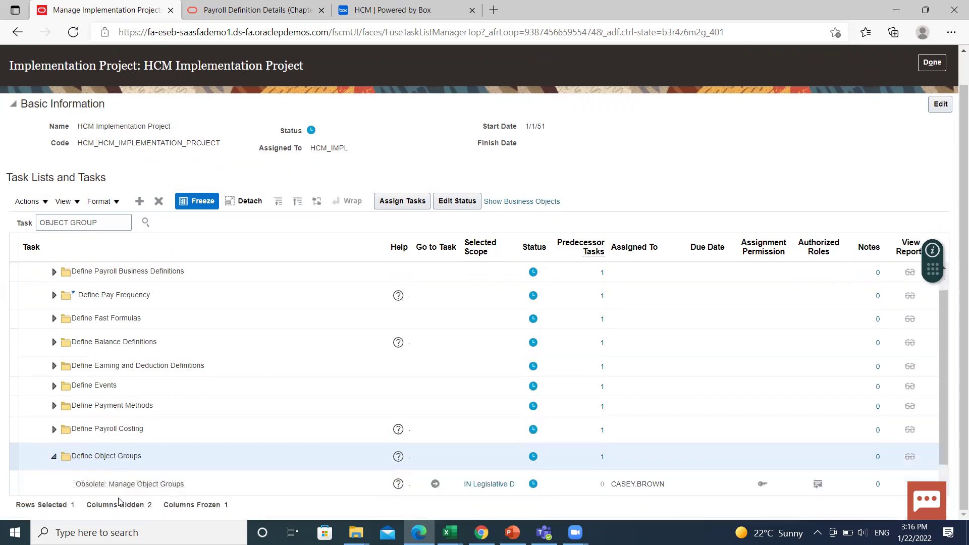
pyautogui.click(435, 485)
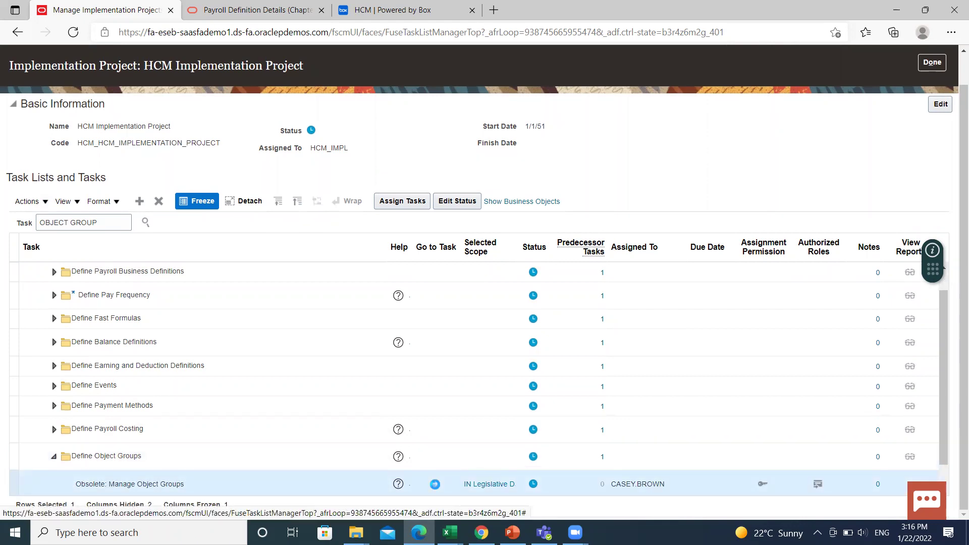
pyautogui.click(435, 485)
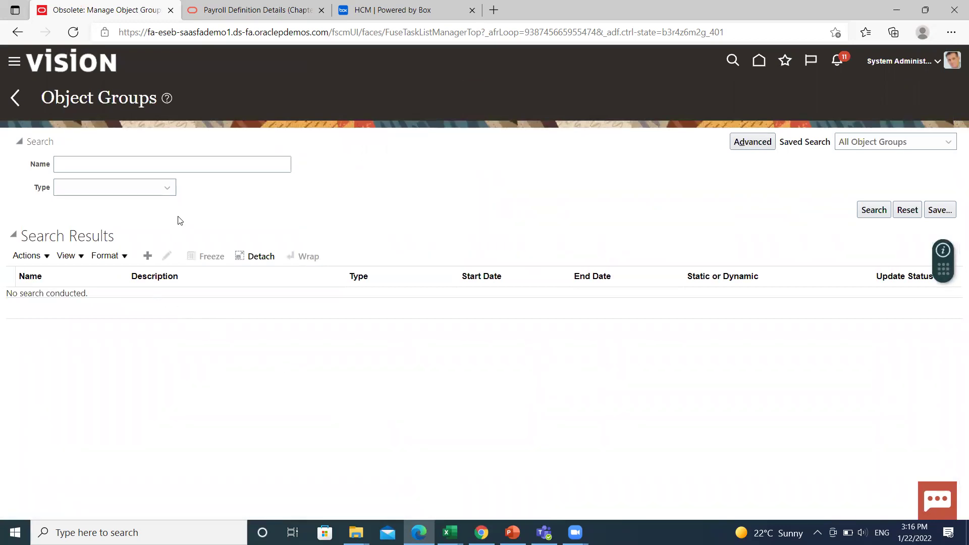
# Review the available object group types, then start a new object group in Search Results.
pyautogui.click(161, 192)
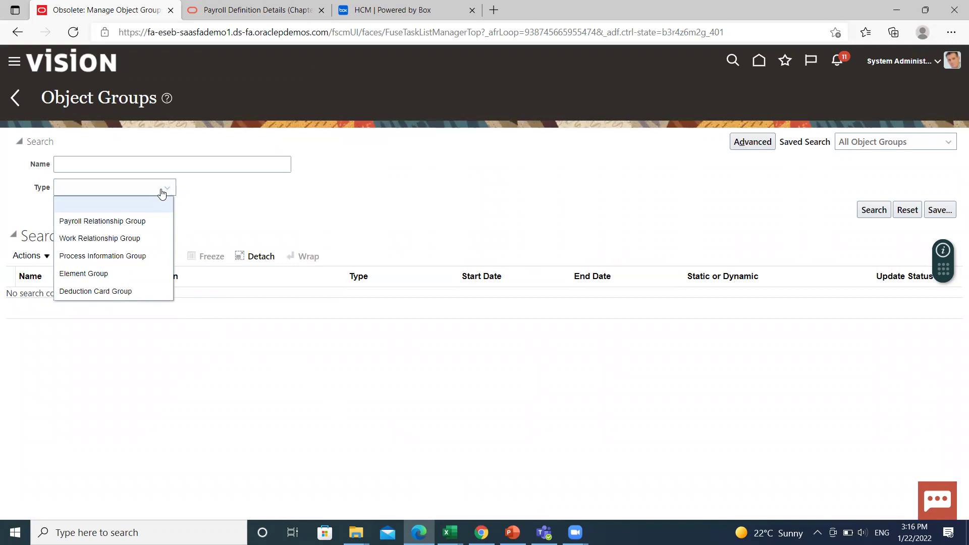
pyautogui.click(329, 211)
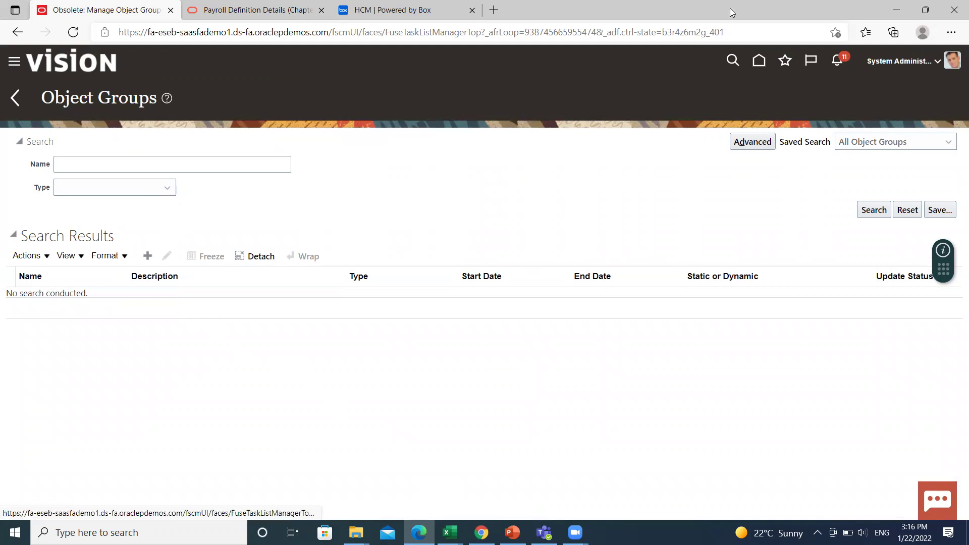
pyautogui.click(148, 257)
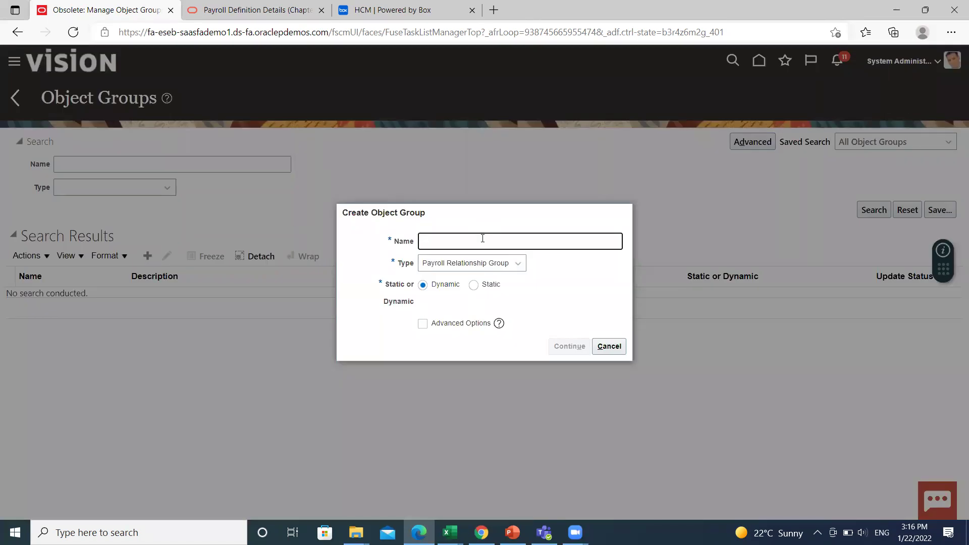
# Choose type Element Group, name the group BISP_ELEMENT, and continue to its details.
pyautogui.click(515, 270)
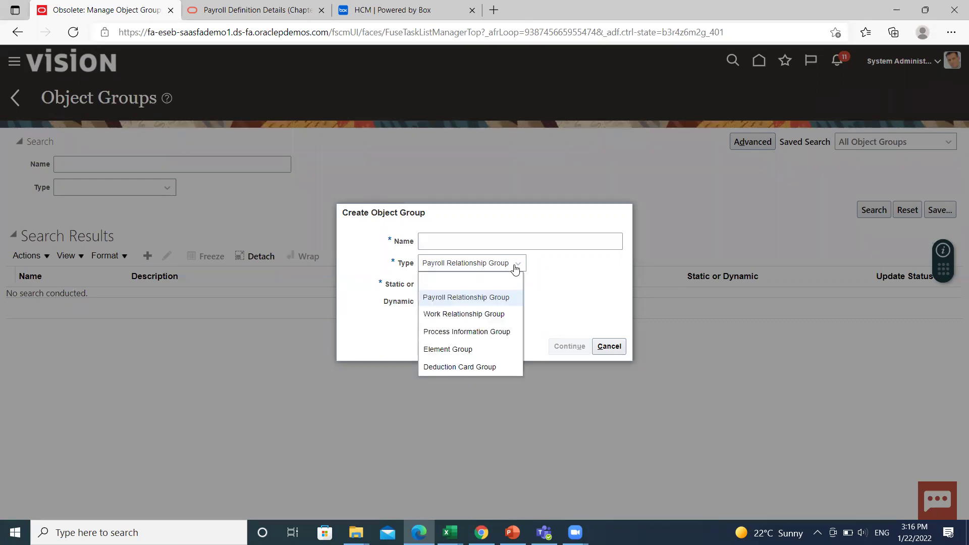
pyautogui.click(479, 348)
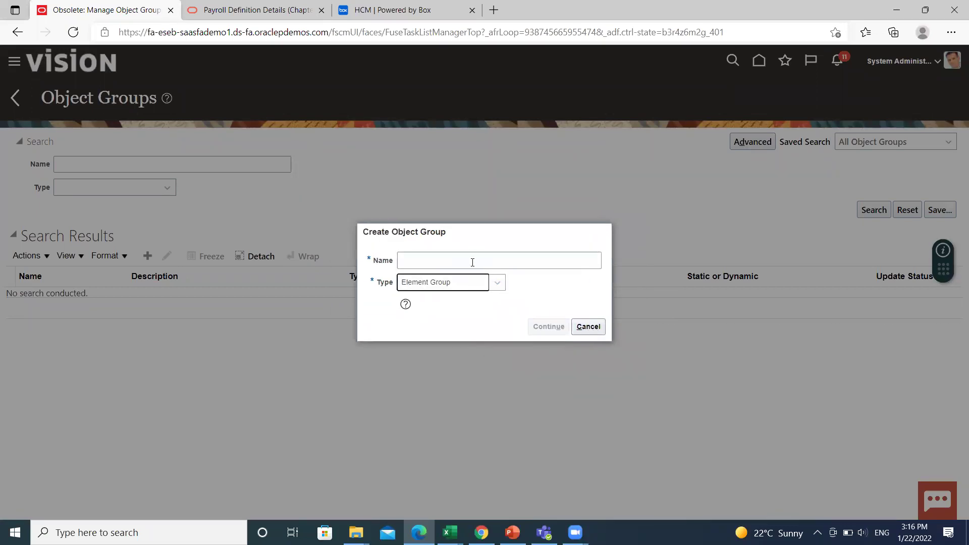
pyautogui.click(473, 263)
pyautogui.write('BISP')
pyautogui.hotkey('ctrl', 'a')
pyautogui.write('BISP_eEL')
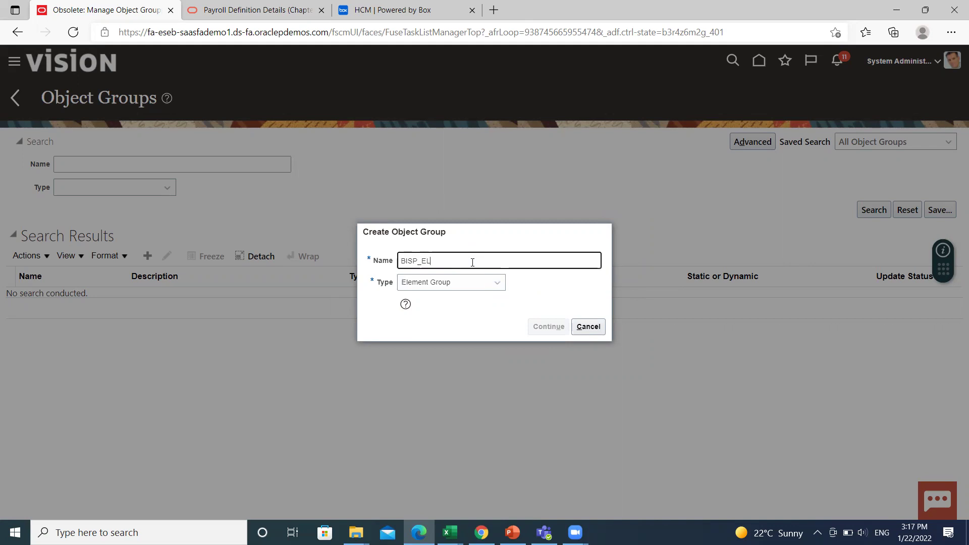
pyautogui.write('EMENT')
pyautogui.click(553, 309)
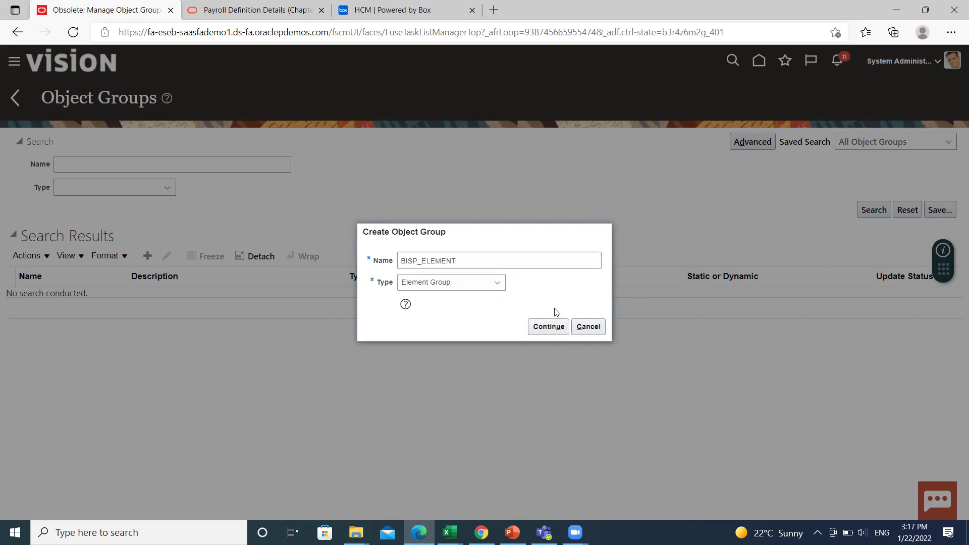
pyautogui.click(554, 327)
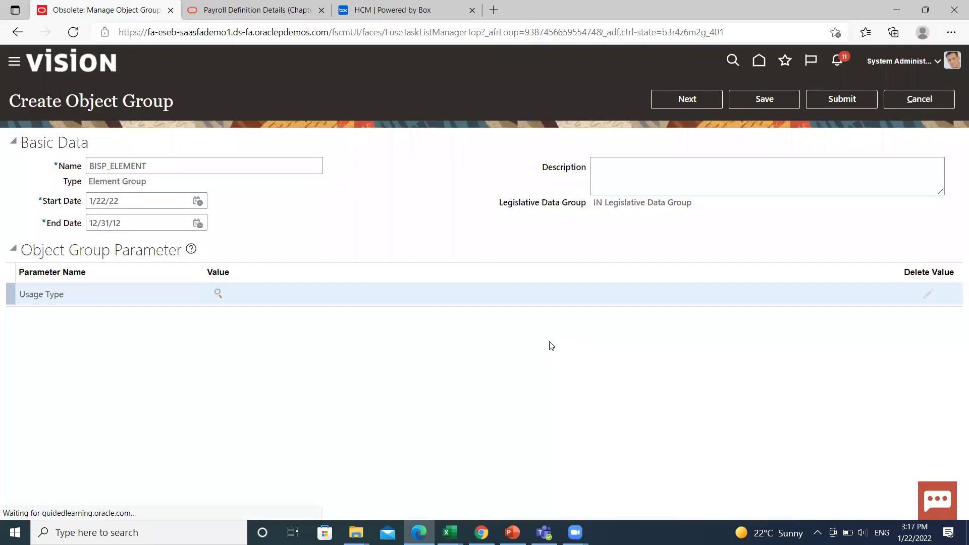
# Set Usage Type to Distribution group using a '%' value search, then submit BISP_ELEMENT.
pyautogui.click(217, 293)
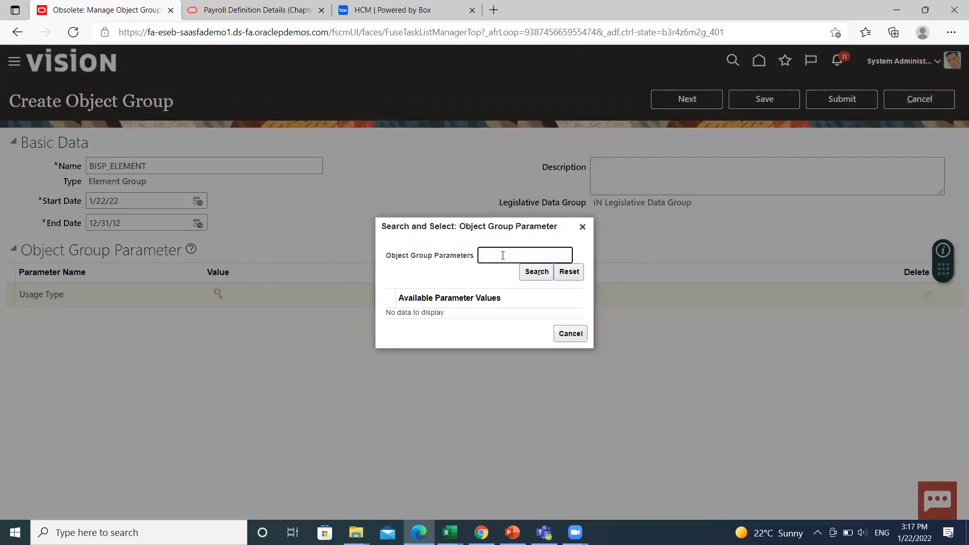
pyautogui.write('%')
pyautogui.click(533, 277)
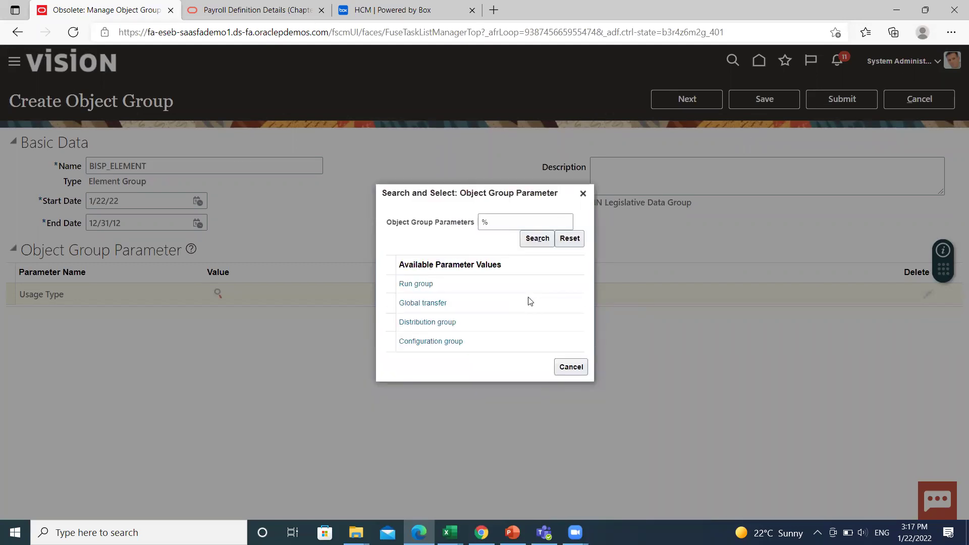
pyautogui.click(445, 325)
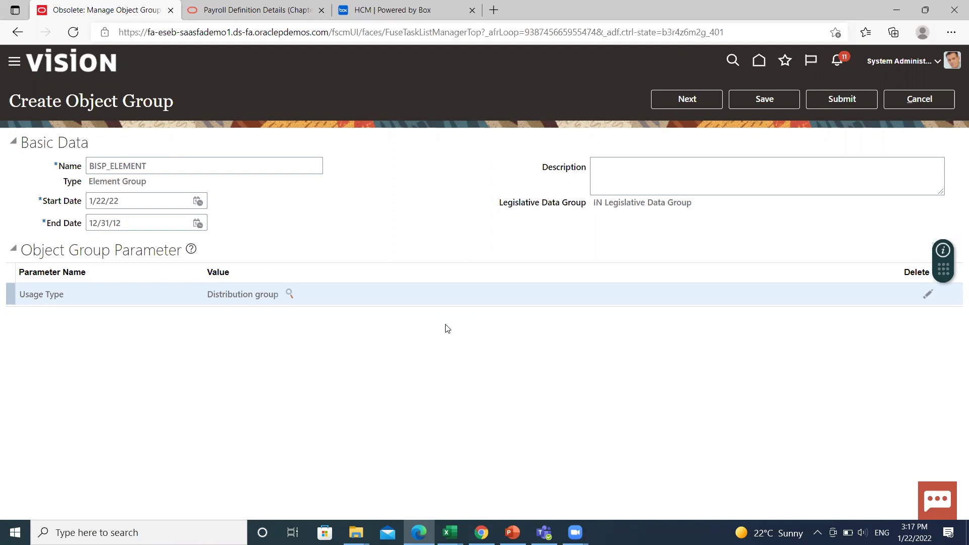
pyautogui.click(847, 99)
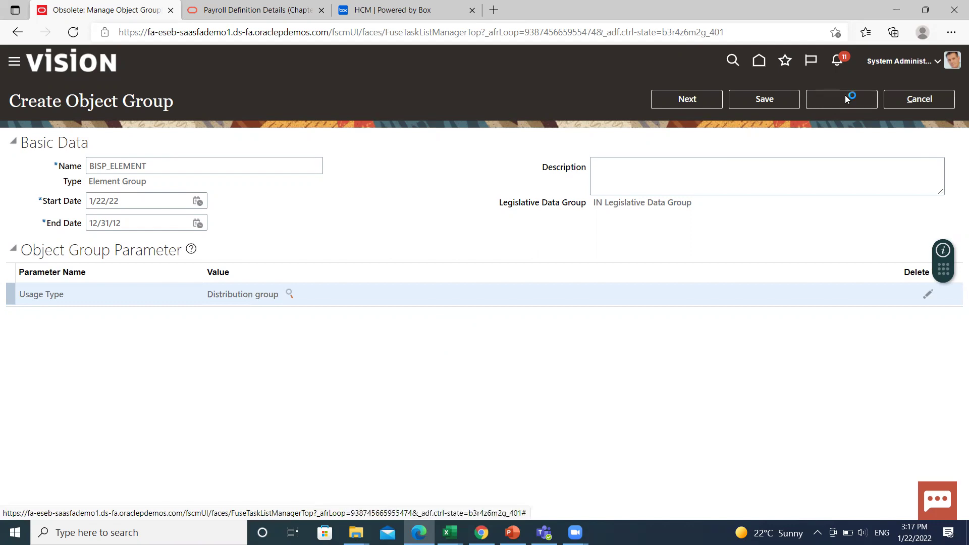